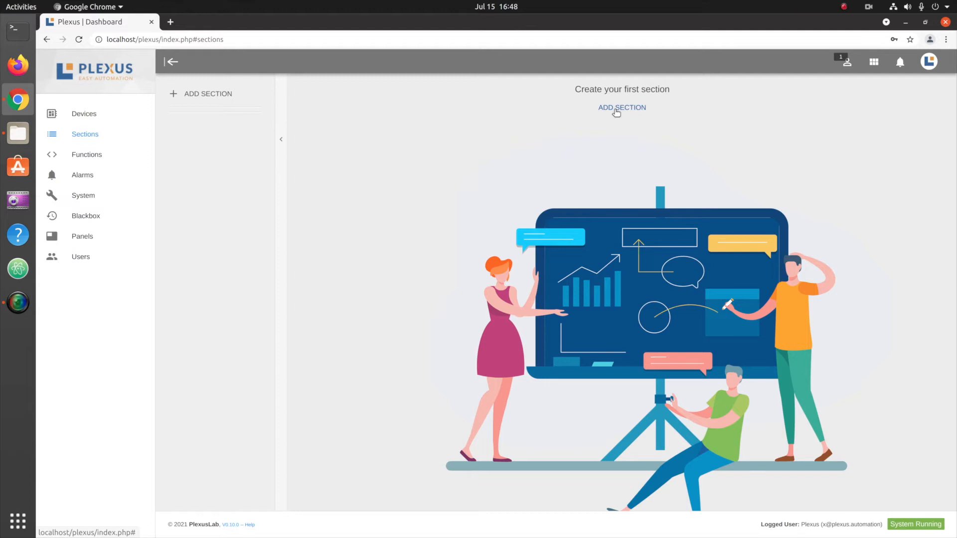
Add a new section named Lights_Control.
{"action": "left_click", "coordinate": [90, 113]}
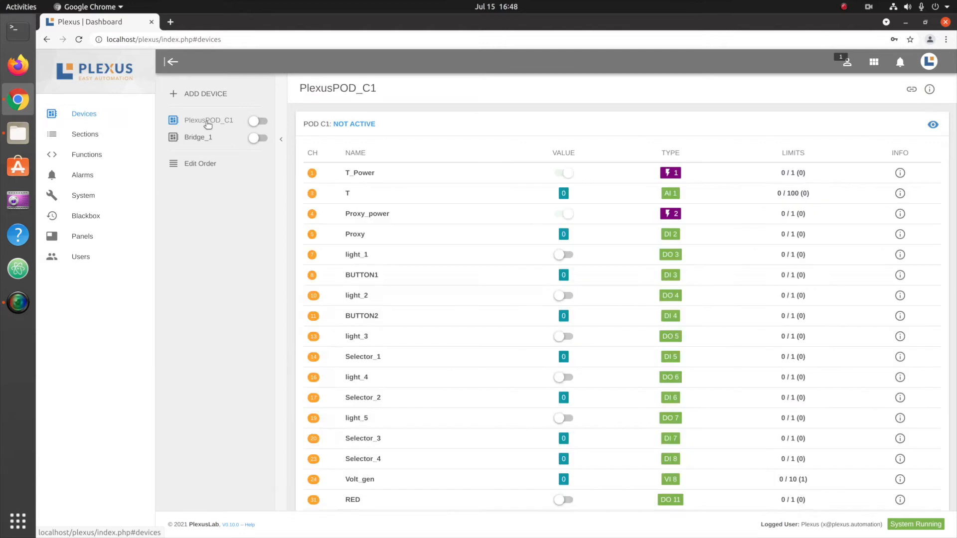
{"action": "scroll", "coordinate": [557, 247], "scroll_direction": "down", "scroll_amount": 3}
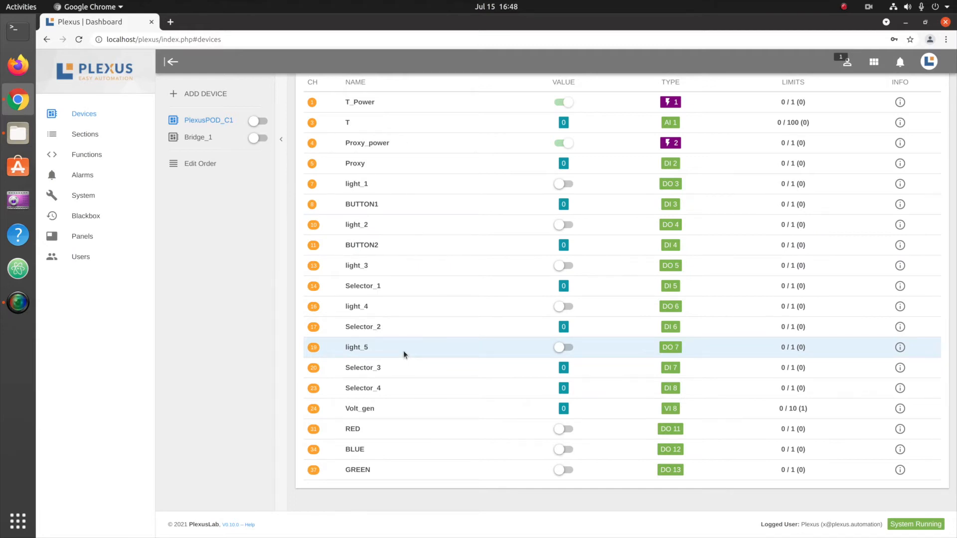
{"action": "left_click", "coordinate": [86, 139]}
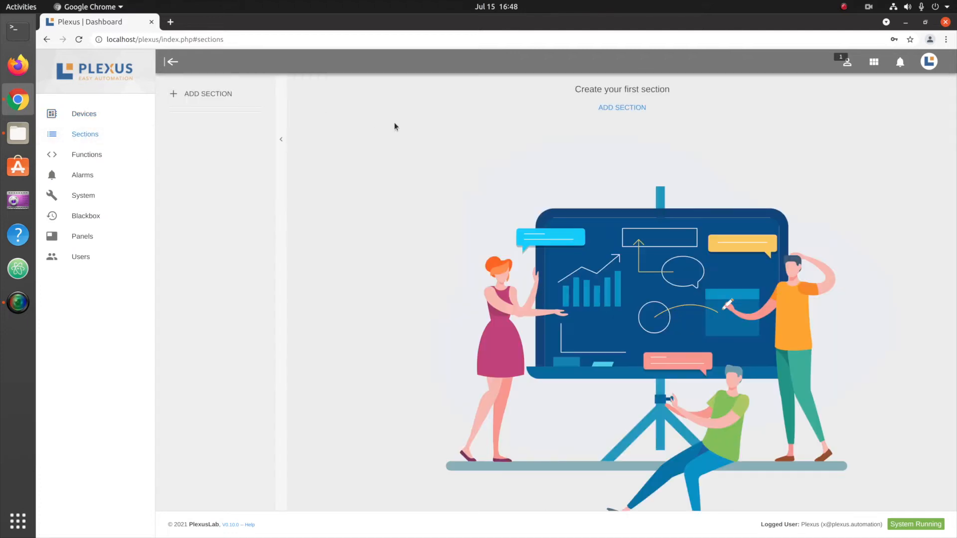
{"action": "left_click", "coordinate": [213, 95]}
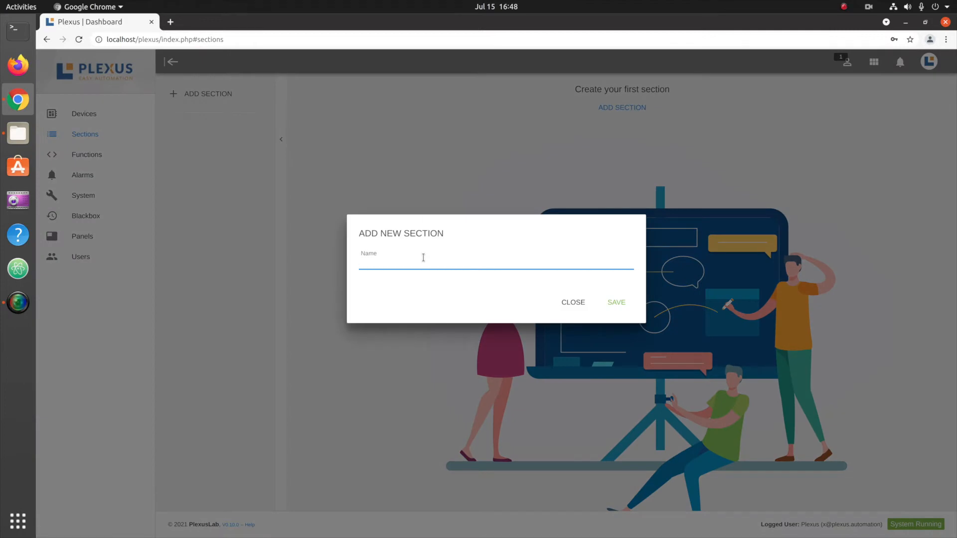
{"action": "type", "text": "Lights_Control"}
{"action": "left_click", "coordinate": [618, 303]}
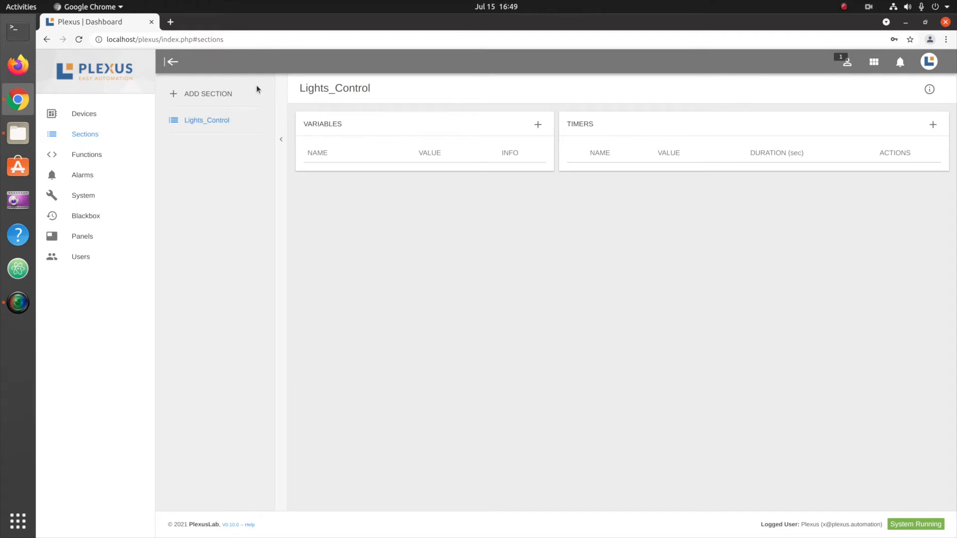
Add a second section named Water_Control.
{"action": "left_click", "coordinate": [231, 94]}
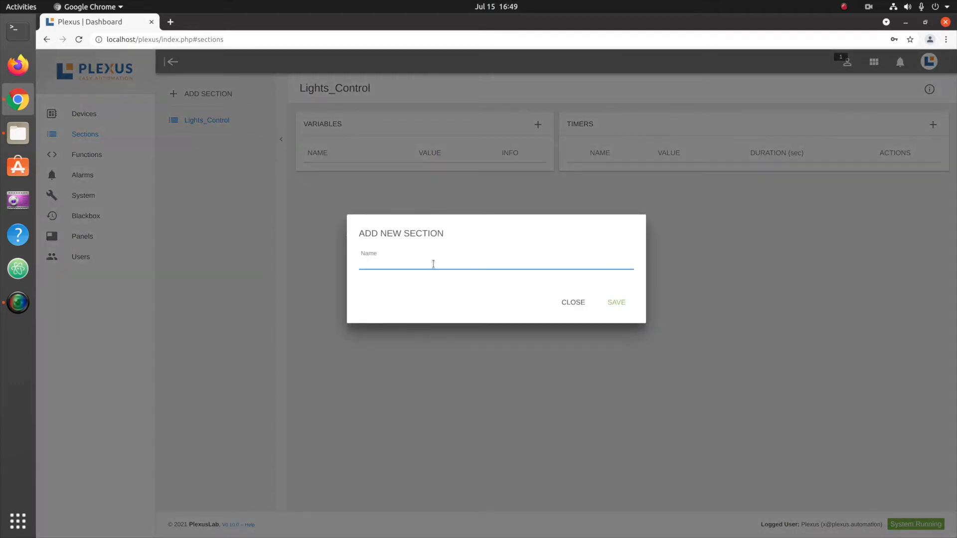
{"action": "type", "text": "Water_Control"}
{"action": "left_click", "coordinate": [618, 302]}
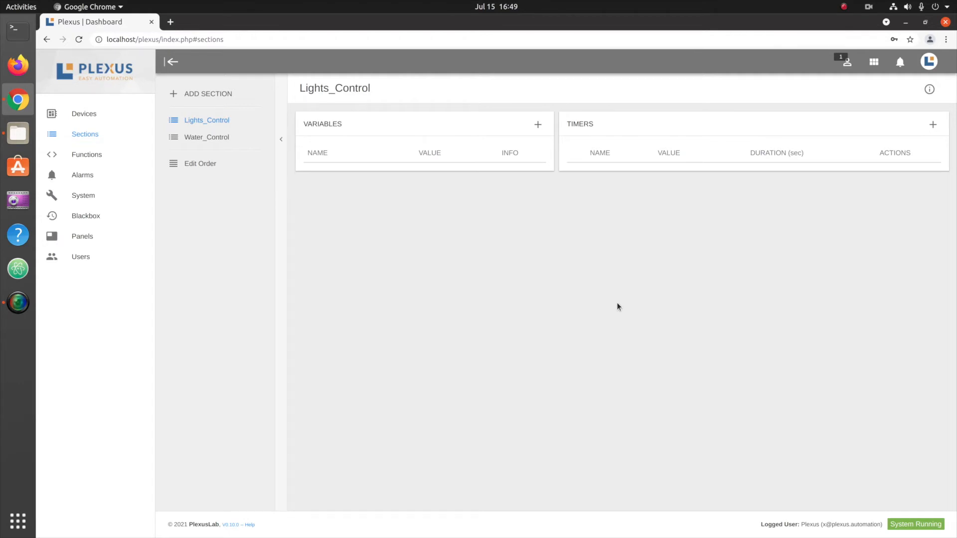
{"action": "left_click", "coordinate": [205, 96]}
{"action": "left_click", "coordinate": [572, 301]}
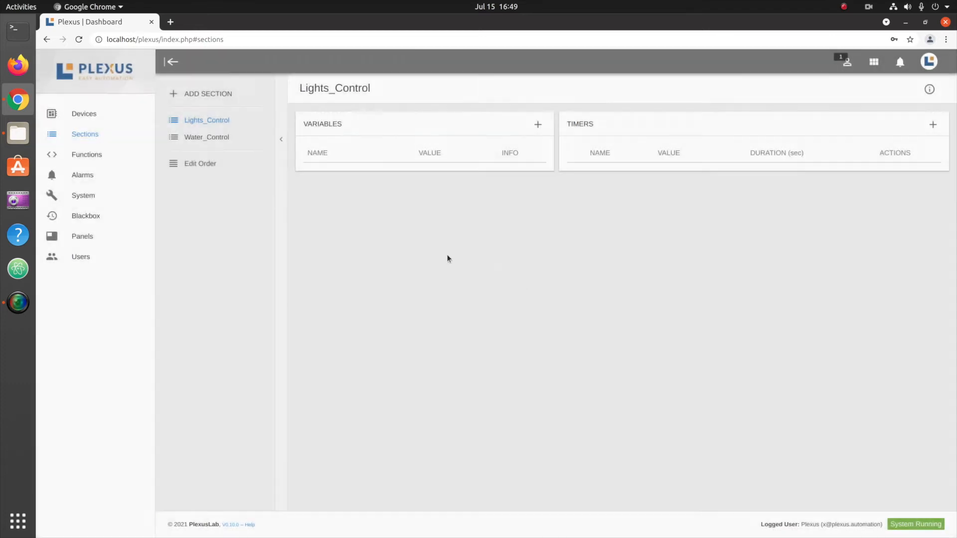
Delete the Water_Control section and confirm its removal.
{"action": "left_click", "coordinate": [206, 139]}
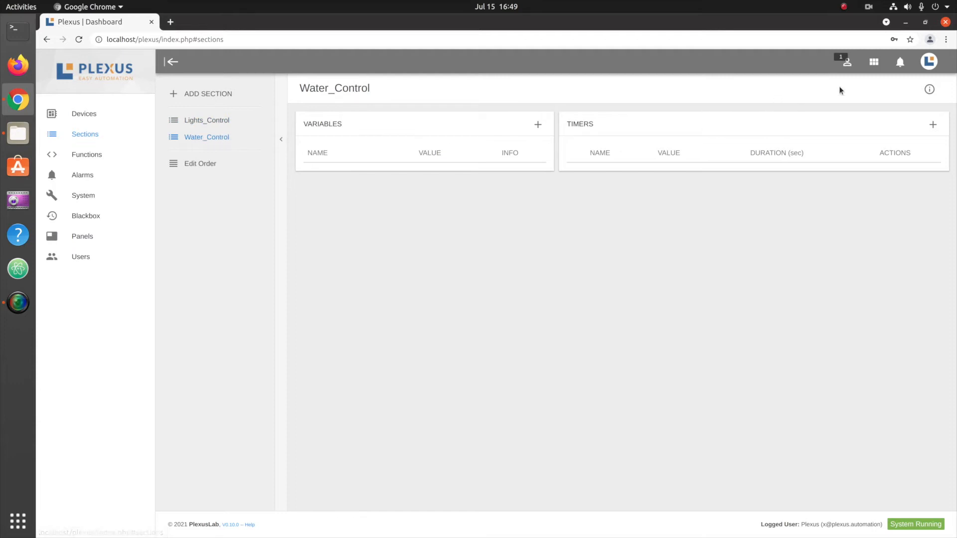
{"action": "left_click", "coordinate": [929, 90]}
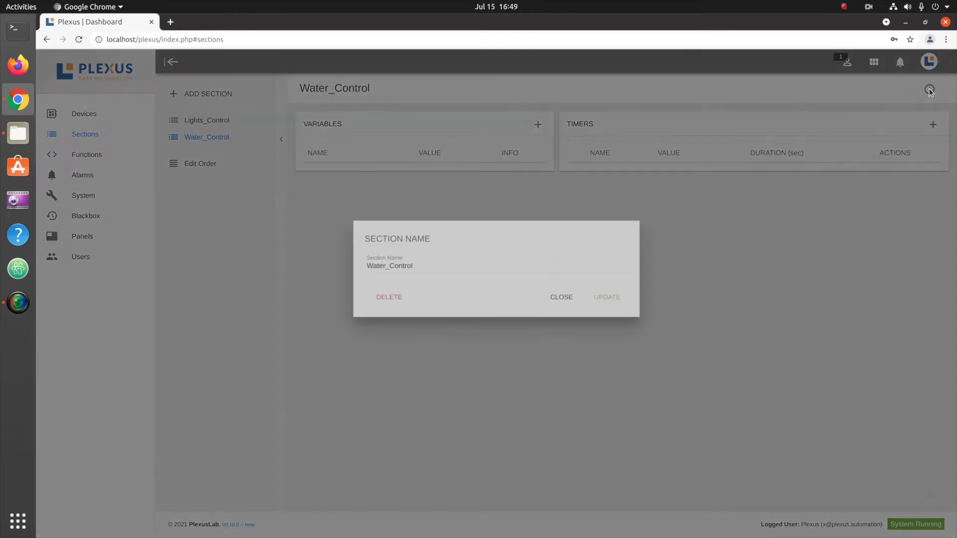
{"action": "left_click", "coordinate": [388, 299]}
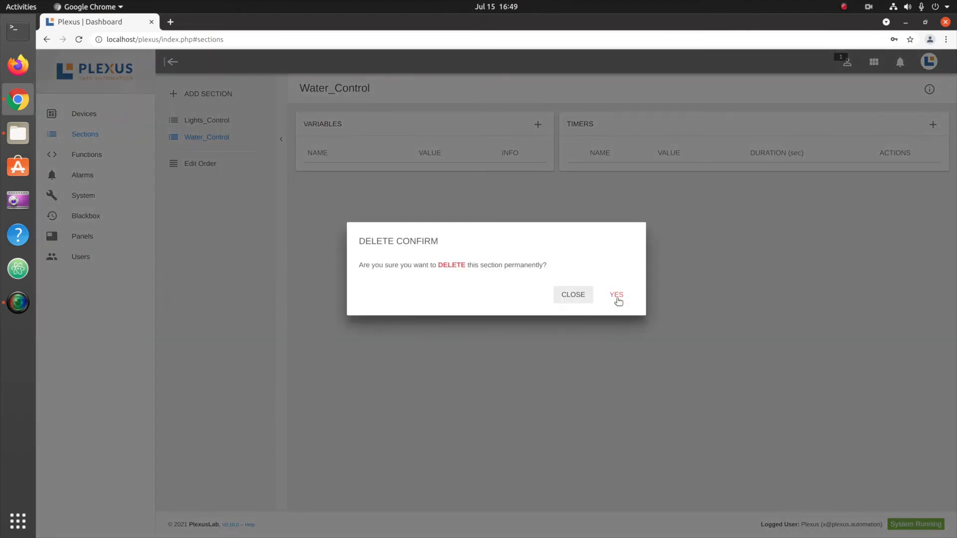
{"action": "left_click", "coordinate": [617, 296]}
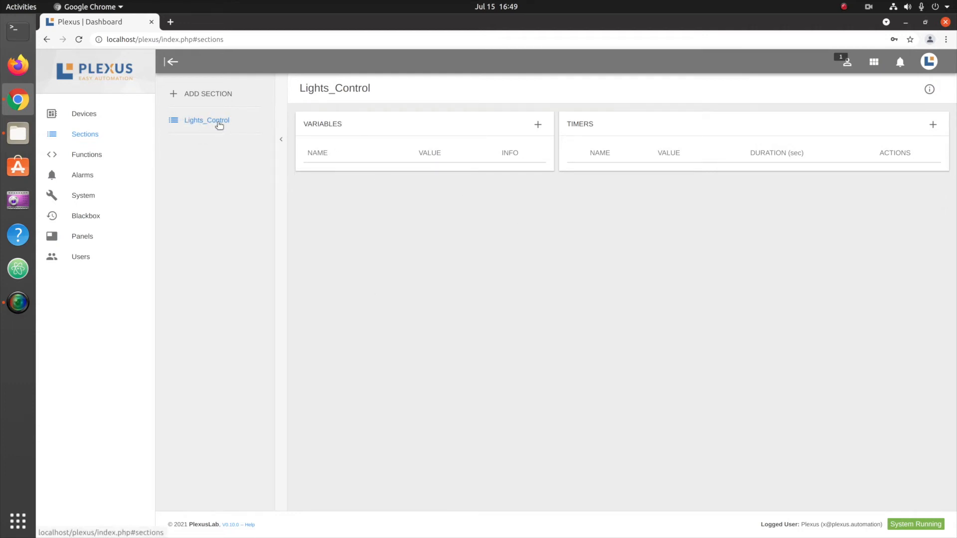
Rename the Lights_Control section to Lights_Control_1.
{"action": "left_click", "coordinate": [929, 90]}
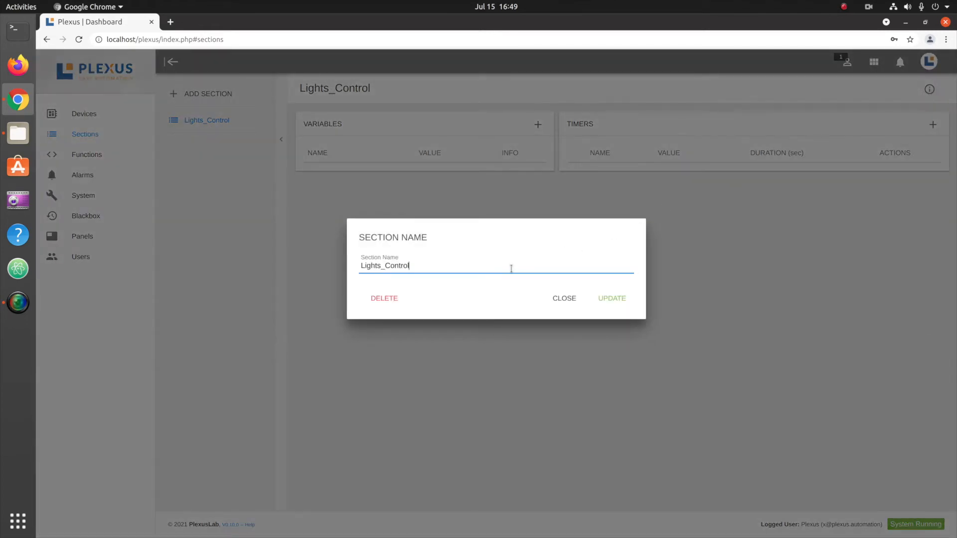
{"action": "type", "text": "_1"}
{"action": "left_click", "coordinate": [613, 299]}
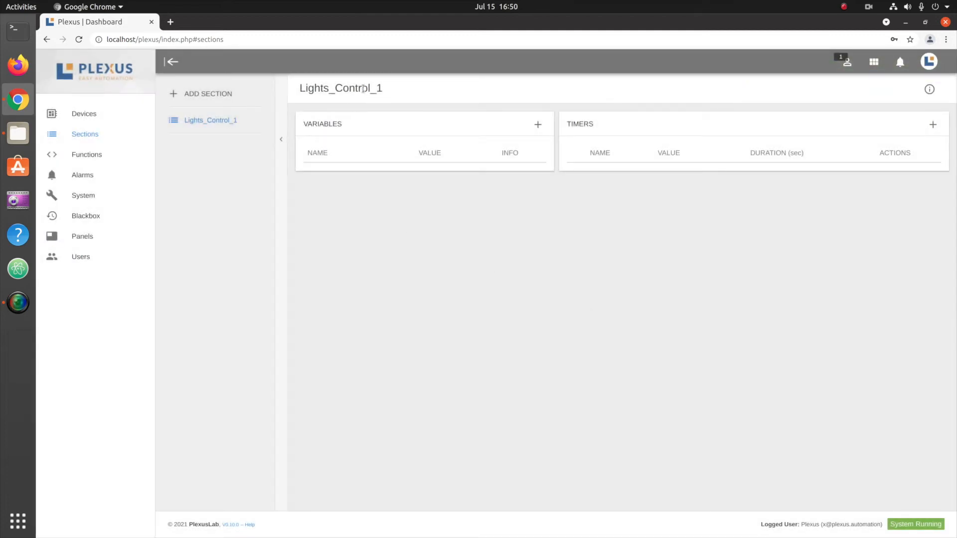
Add a variable named all_lights_on to the Lights_Control_1 section.
{"action": "left_click", "coordinate": [538, 126]}
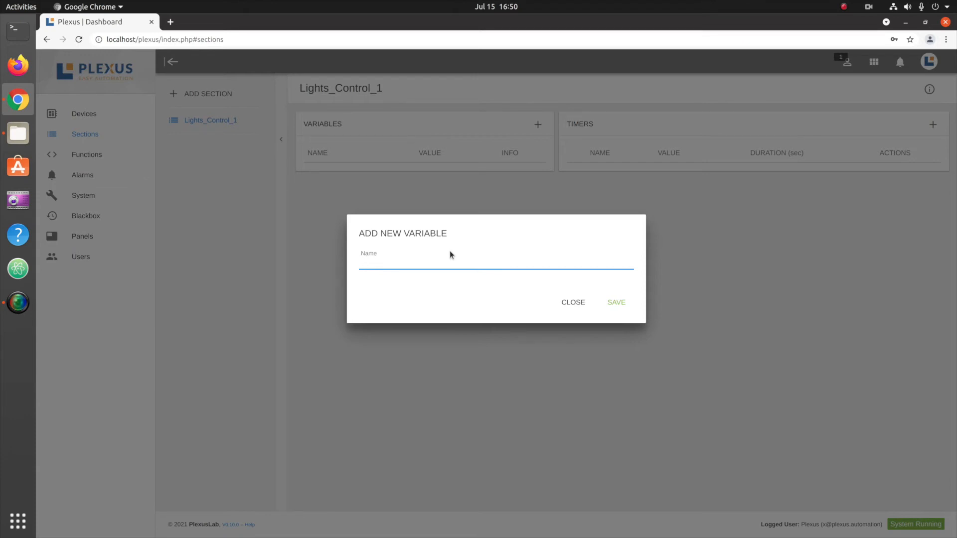
{"action": "type", "text": "all_lights_on"}
{"action": "left_click", "coordinate": [617, 302]}
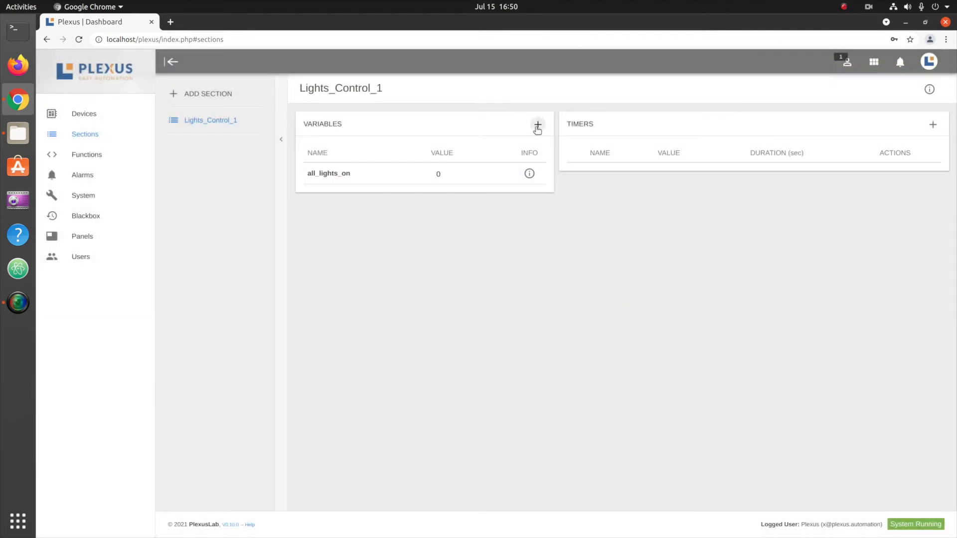
Add a variable named v1 to the Lights_Control_1 section.
{"action": "left_click", "coordinate": [537, 125]}
{"action": "type", "text": "v1"}
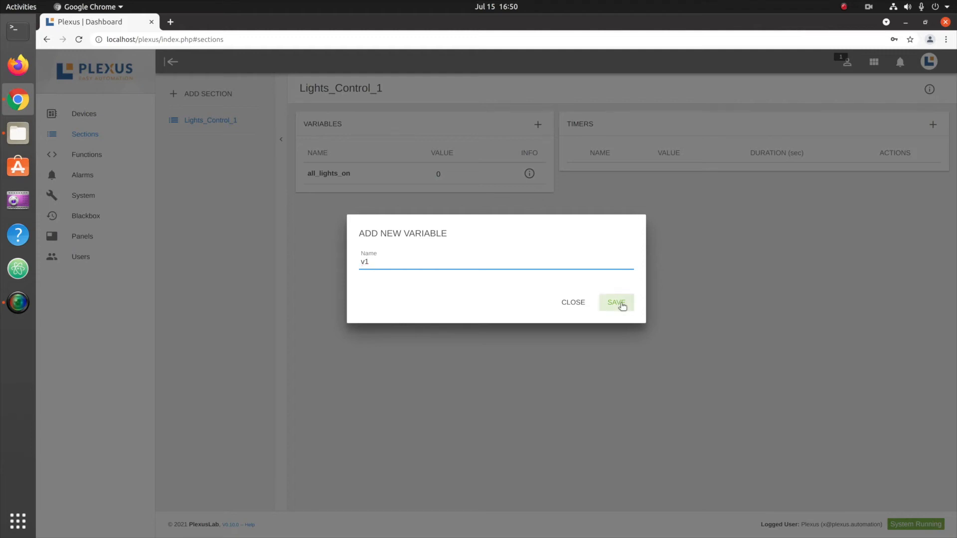
{"action": "left_click", "coordinate": [621, 305]}
Try to add another variable with the duplicate name v1.
{"action": "left_click", "coordinate": [539, 126]}
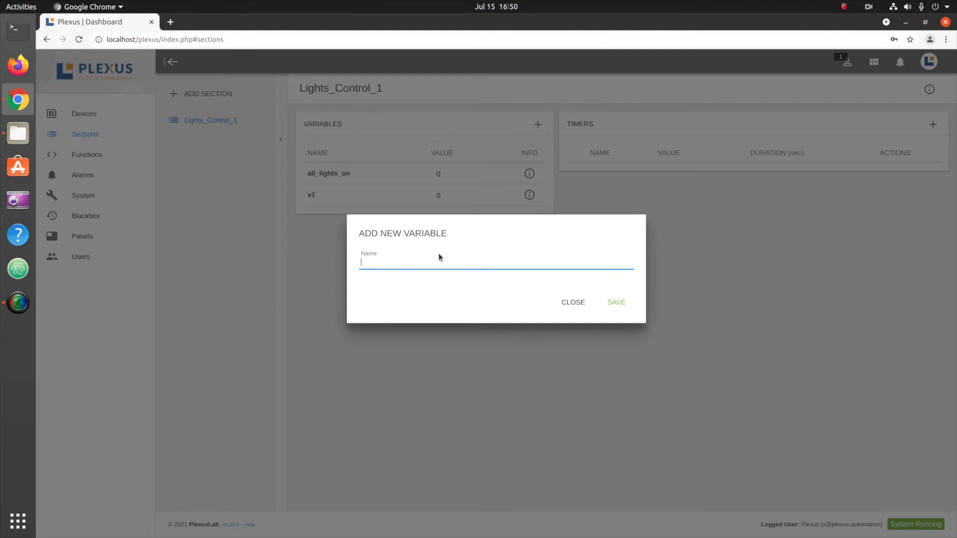
{"action": "type", "text": "v1"}
{"action": "left_click", "coordinate": [618, 308]}
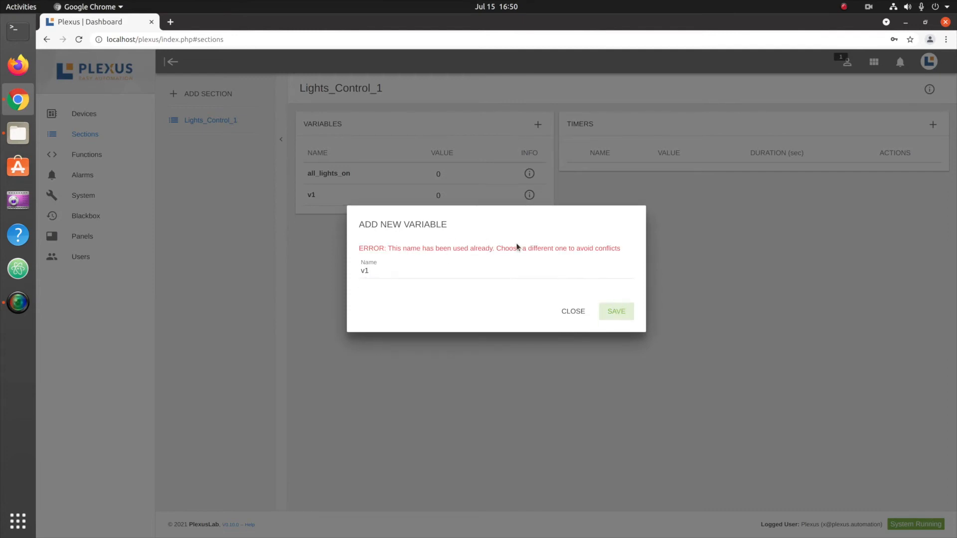
{"action": "left_click", "coordinate": [573, 312]}
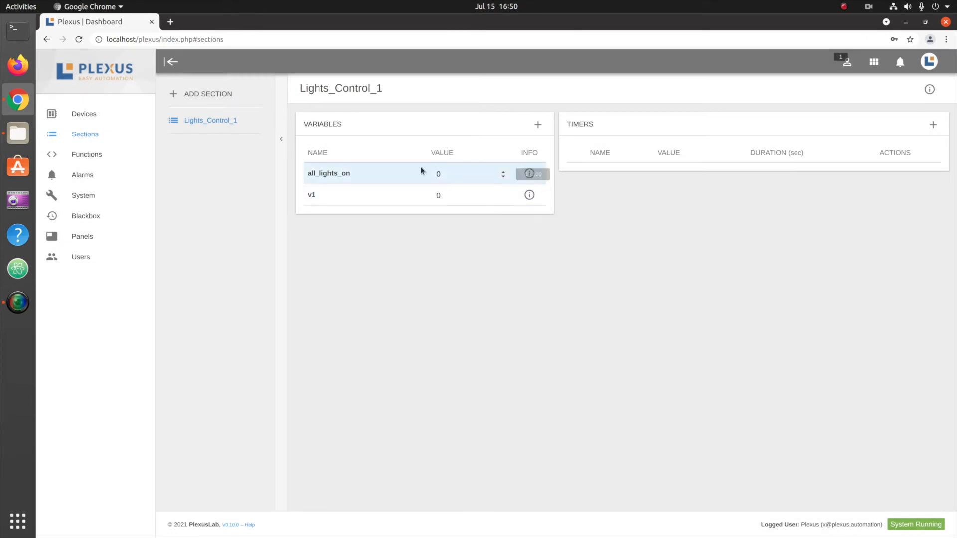
Set the value of the all_lights_on variable to 40.
{"action": "left_click", "coordinate": [444, 174]}
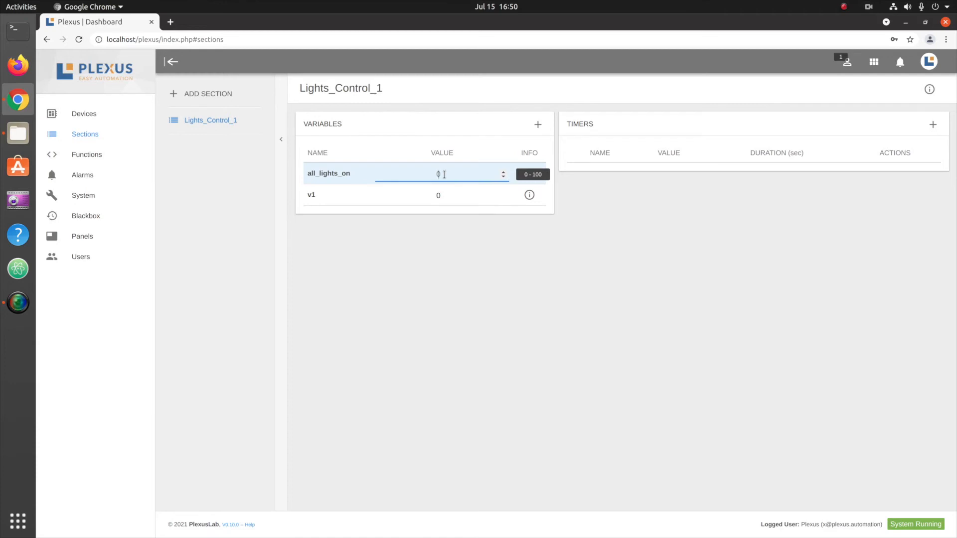
{"action": "type", "text": "4"}
{"action": "key", "text": "Return"}
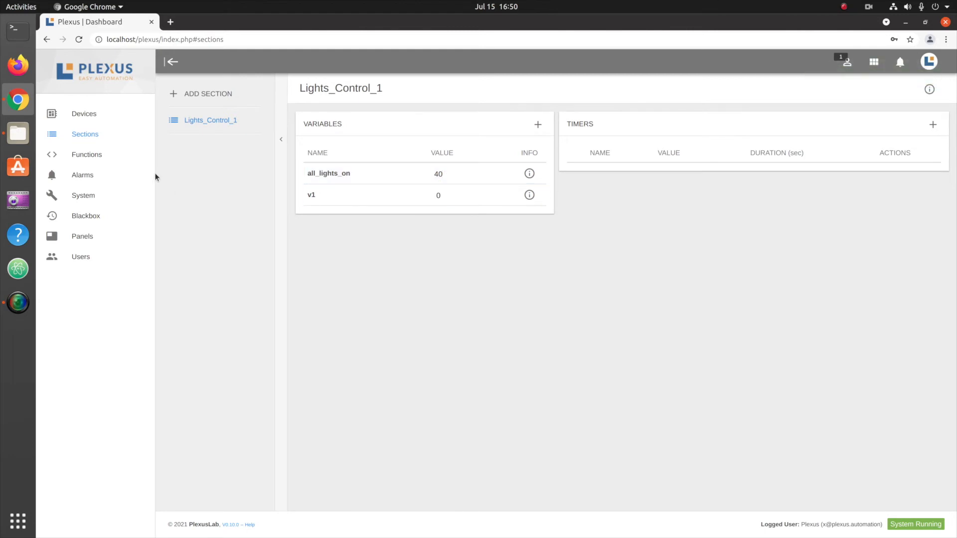
{"action": "left_click", "coordinate": [70, 116]}
{"action": "left_click", "coordinate": [81, 134]}
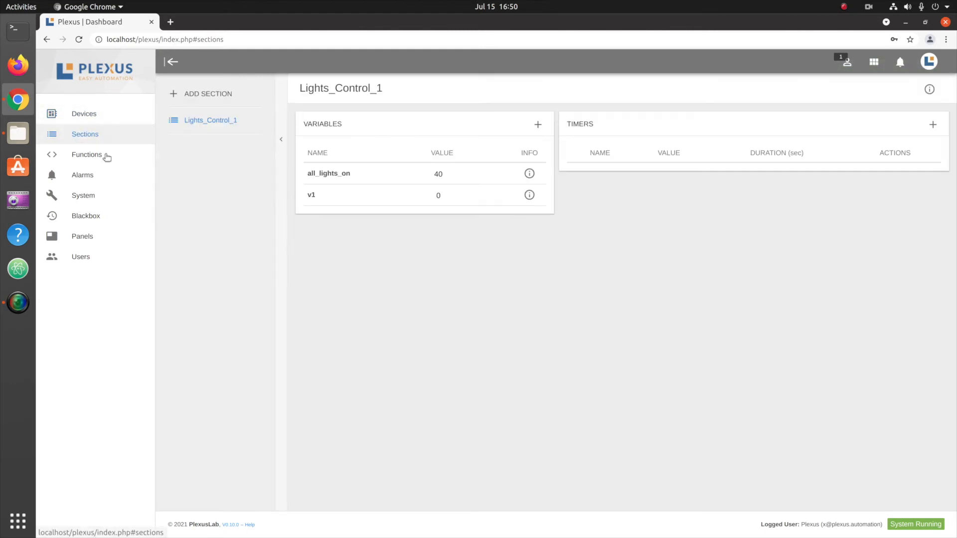
{"action": "left_click", "coordinate": [448, 174]}
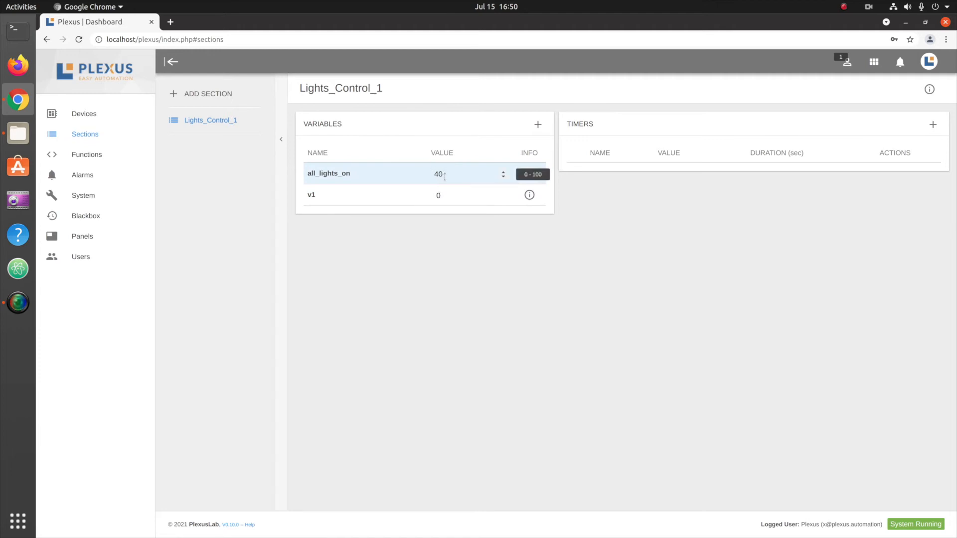
{"action": "left_click", "coordinate": [449, 190]}
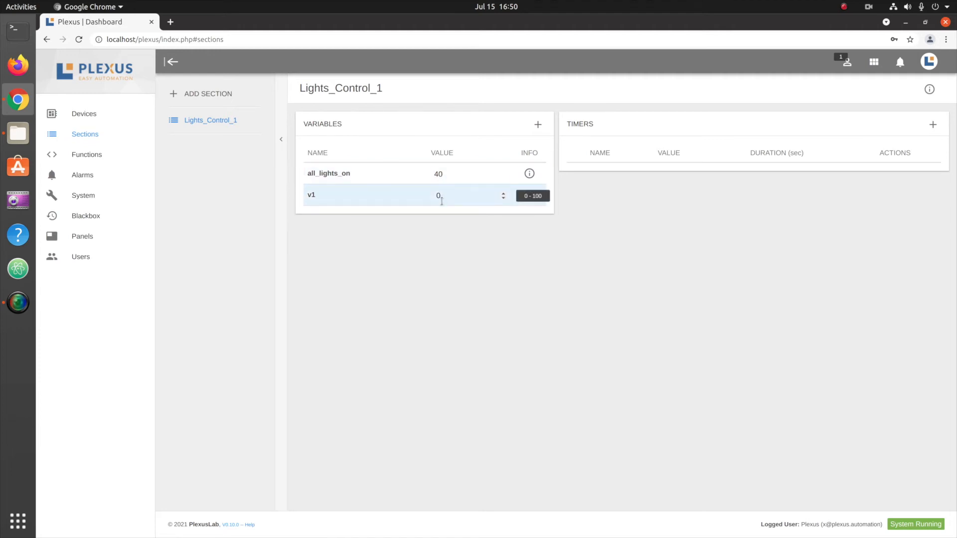
{"action": "left_click", "coordinate": [438, 175]}
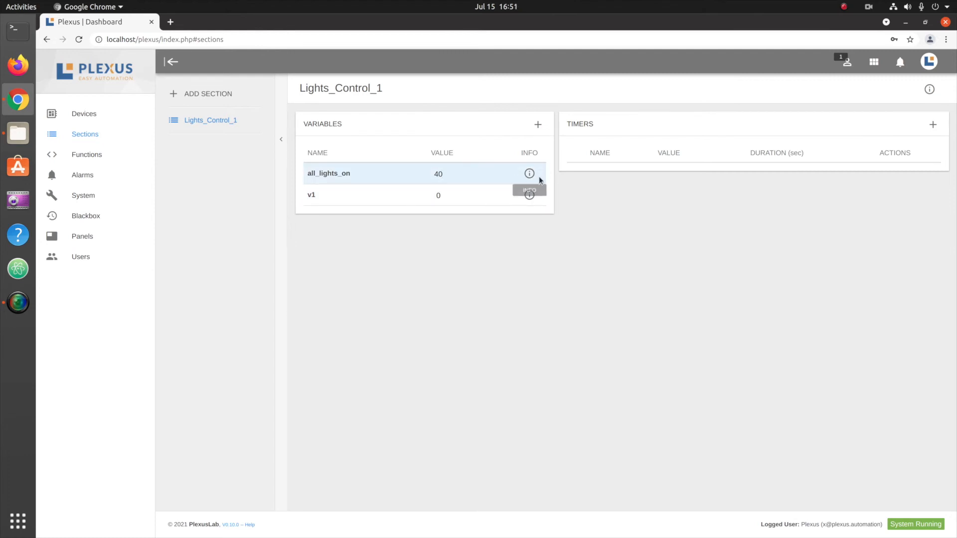
Set the limits of the all_lights_on variable to a minimum of 5 and a maximum of 10.
{"action": "left_click", "coordinate": [529, 174]}
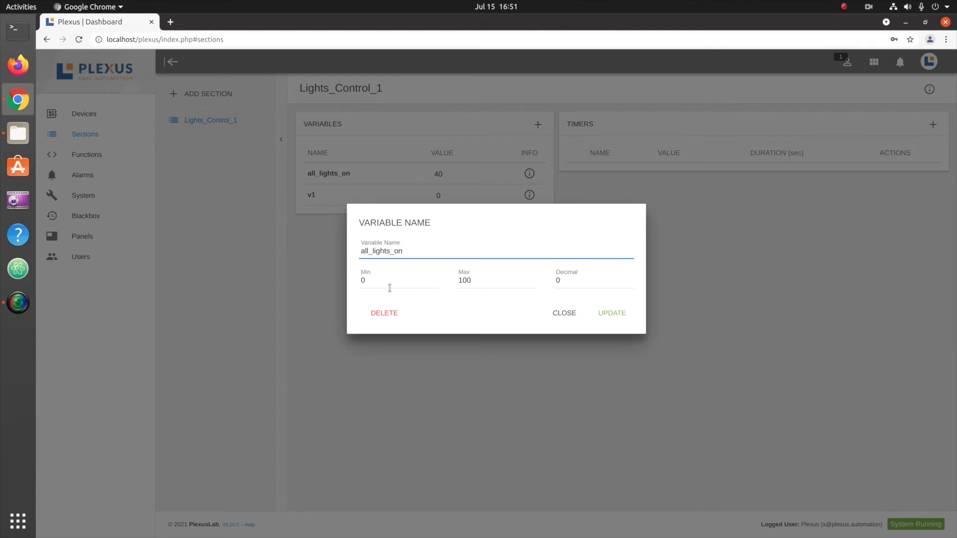
{"action": "left_click", "coordinate": [373, 279]}
{"action": "key", "text": "BackSpace"}
{"action": "type", "text": "5"}
{"action": "left_click", "coordinate": [490, 280]}
{"action": "double_click", "coordinate": [490, 280]}
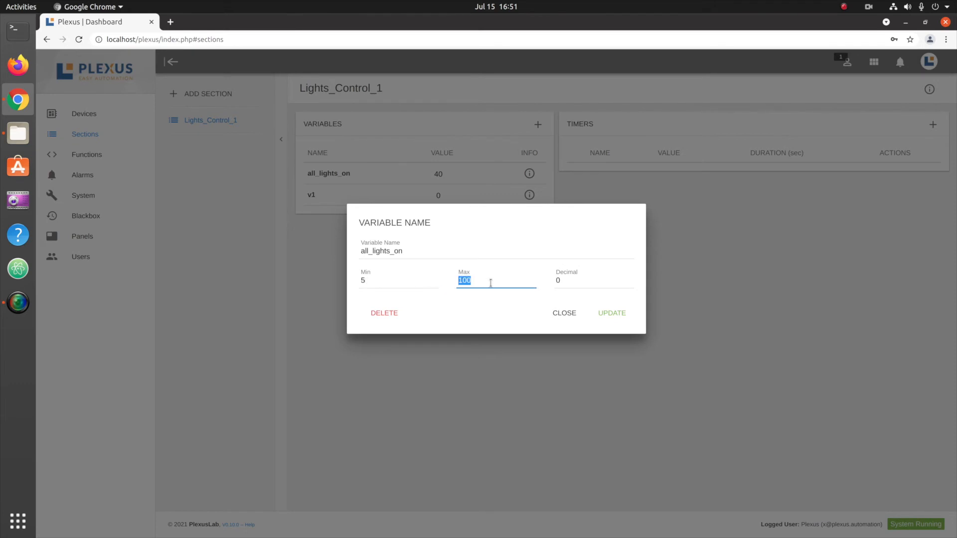
{"action": "type", "text": "10"}
{"action": "left_click", "coordinate": [619, 314]}
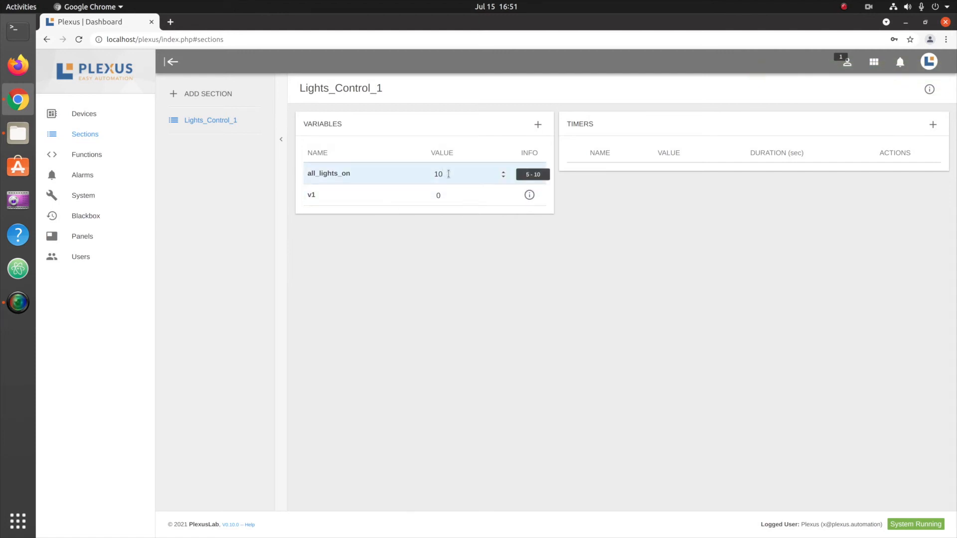
Set the value of the all_lights_on variable to 6.
{"action": "left_click", "coordinate": [447, 173]}
{"action": "type", "text": "6"}
{"action": "key", "text": "Return"}
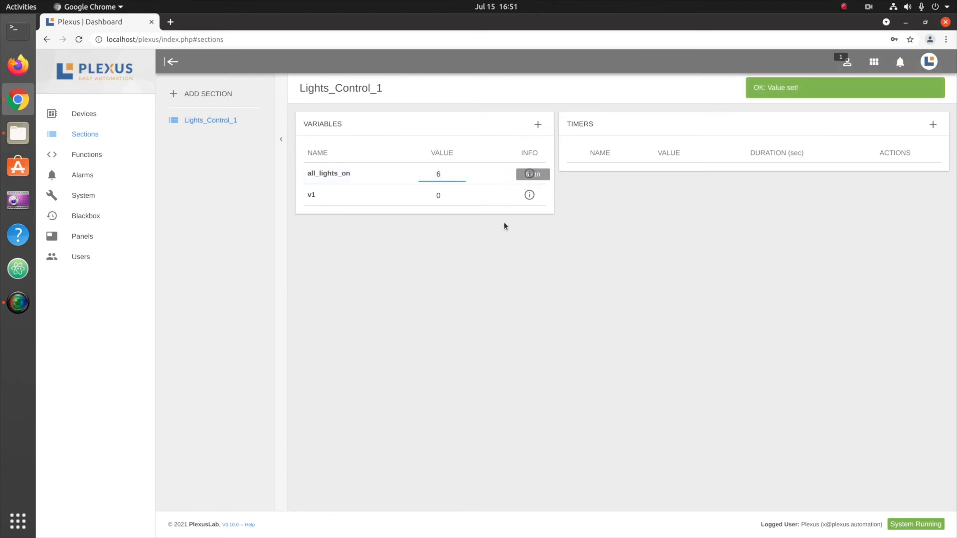
Set the value of the all_lights_on variable to 5.
{"action": "left_click", "coordinate": [463, 172]}
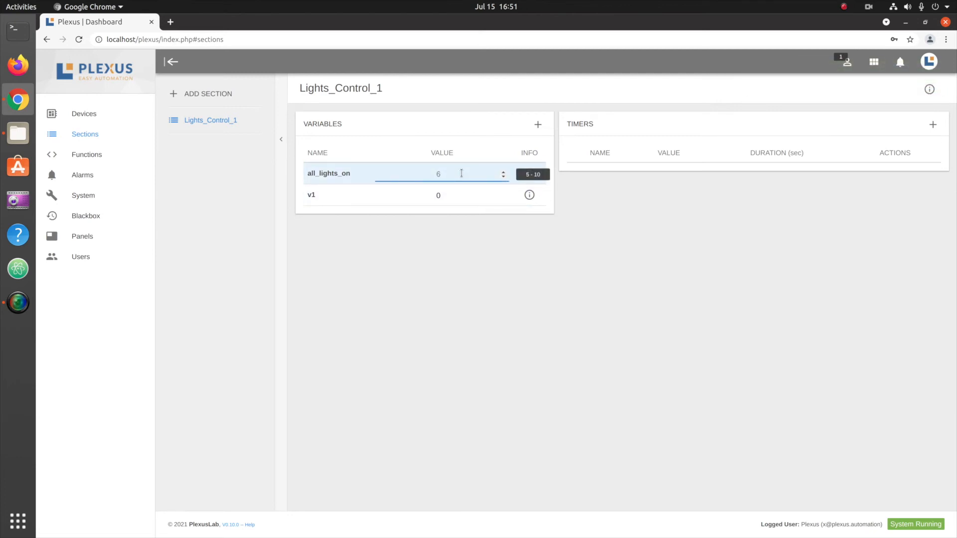
{"action": "type", "text": "5"}
{"action": "key", "text": "Return"}
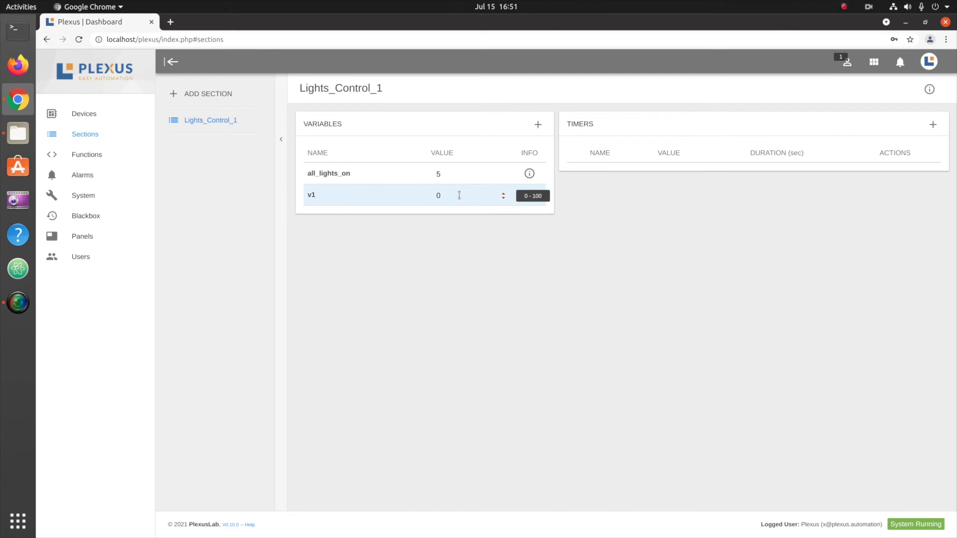
Set the number of decimals of the v1 variable to 1.
{"action": "left_click", "coordinate": [529, 195]}
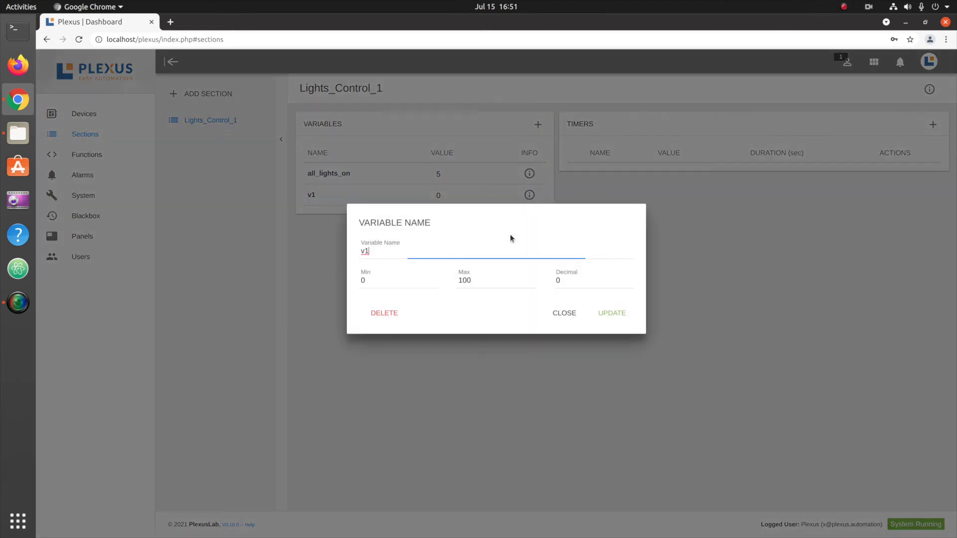
{"action": "left_click", "coordinate": [569, 282]}
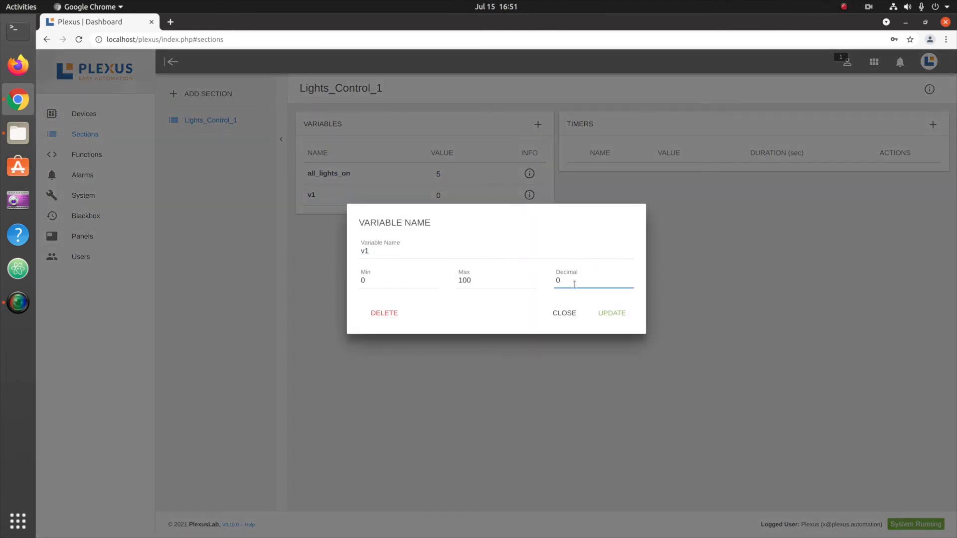
{"action": "key", "text": "BackSpace"}
{"action": "type", "text": "1"}
{"action": "left_click", "coordinate": [613, 314]}
Set the value of the v1 variable to 23.6.
{"action": "left_click", "coordinate": [457, 194]}
{"action": "type", "text": "23.6"}
{"action": "key", "text": "Return"}
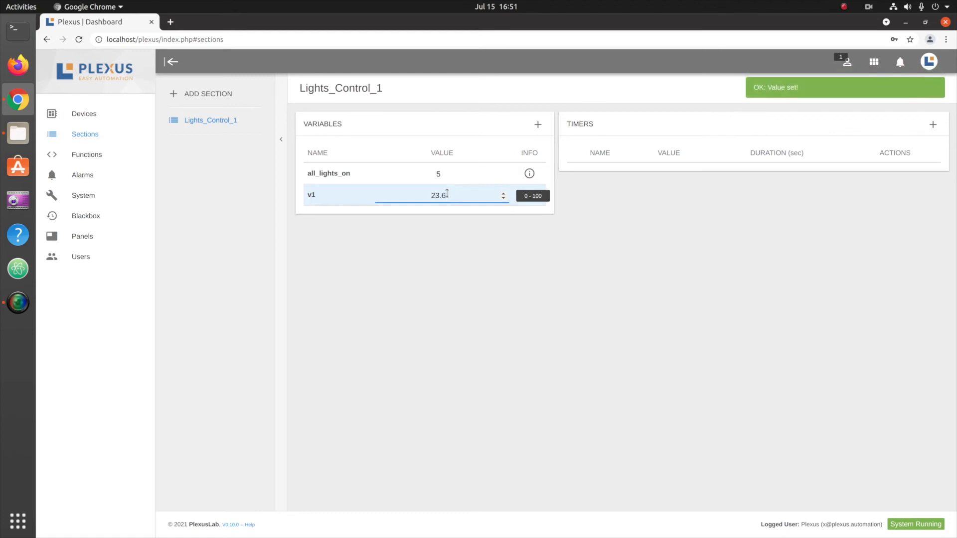
Enter 26.65 as the value of the v1 variable.
{"action": "left_click", "coordinate": [458, 195]}
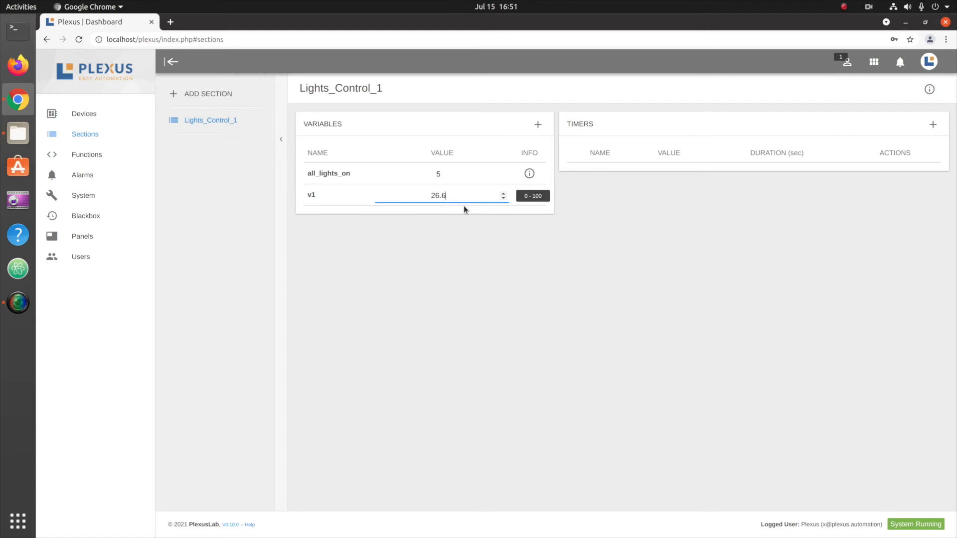
{"action": "type", "text": "26.65"}
{"action": "key", "text": "Return"}
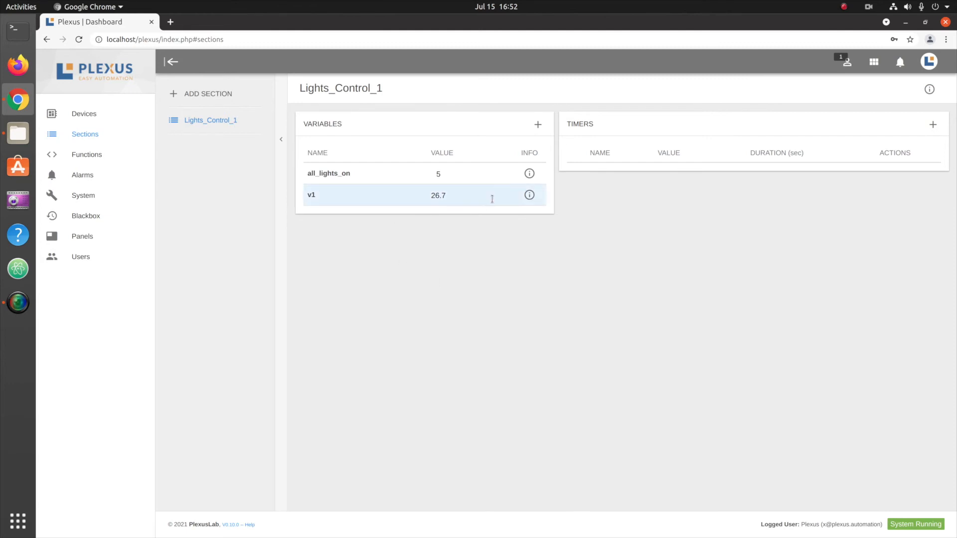
Delete the v1 variable permanently from the Lights_Control_1 section.
{"action": "left_click", "coordinate": [530, 196]}
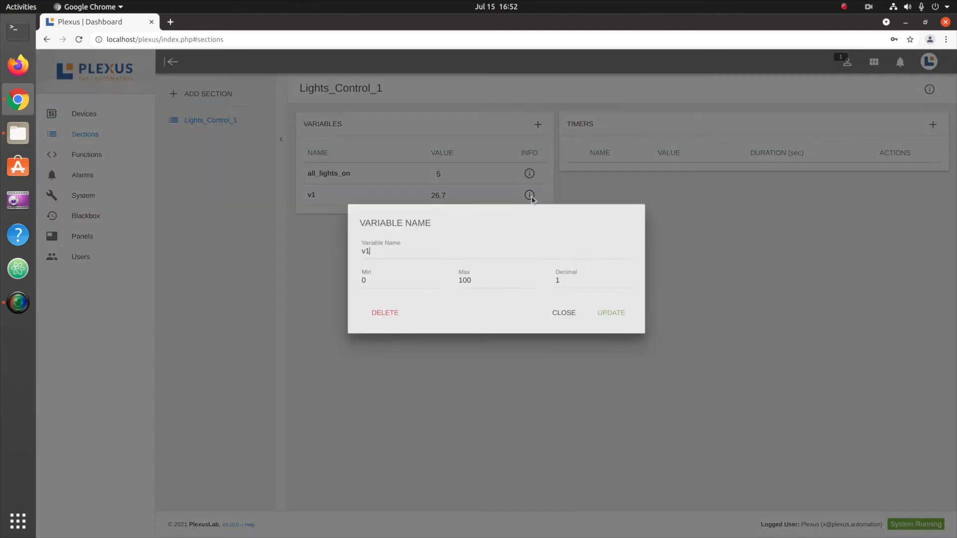
{"action": "left_click", "coordinate": [394, 317]}
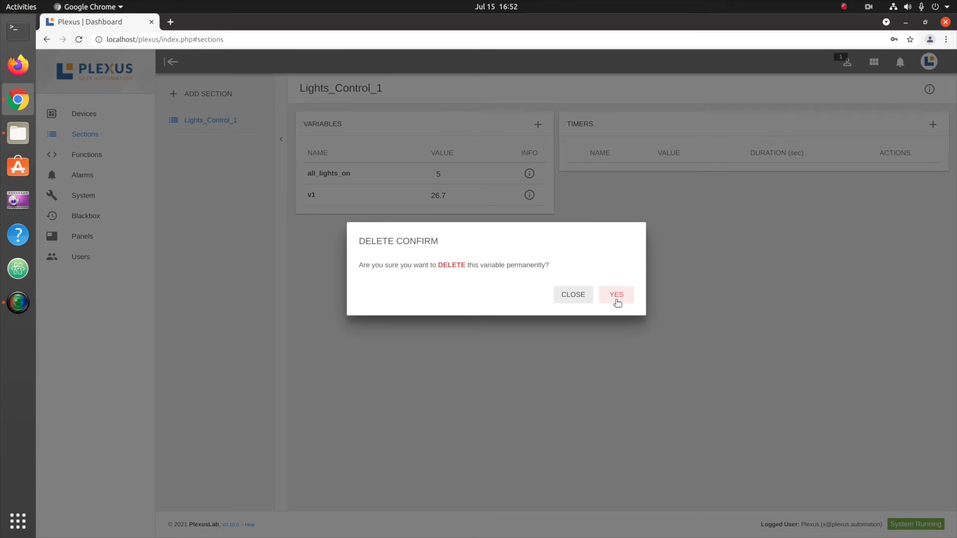
{"action": "left_click", "coordinate": [617, 296]}
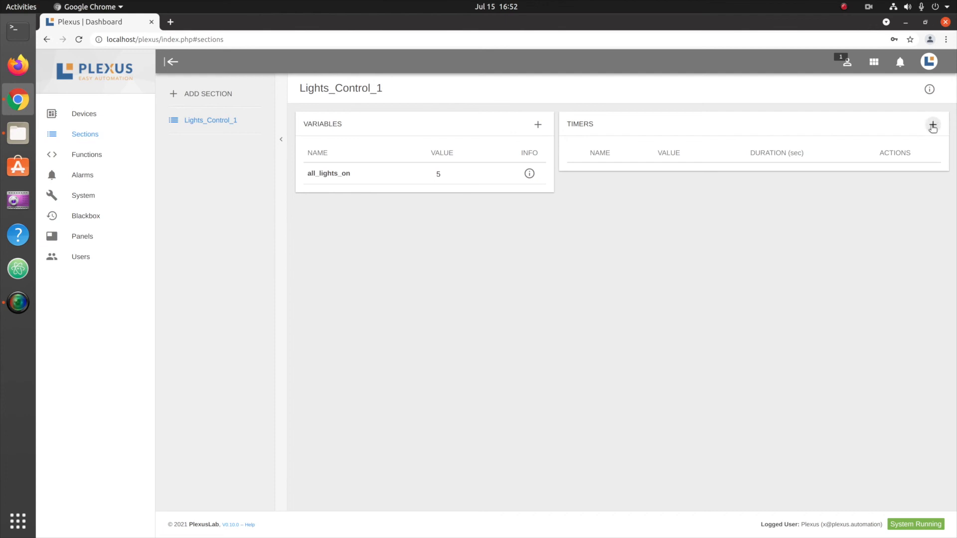
Add a new timer named light_on_timer to the Lights_Control_1 section.
{"action": "left_click", "coordinate": [933, 125]}
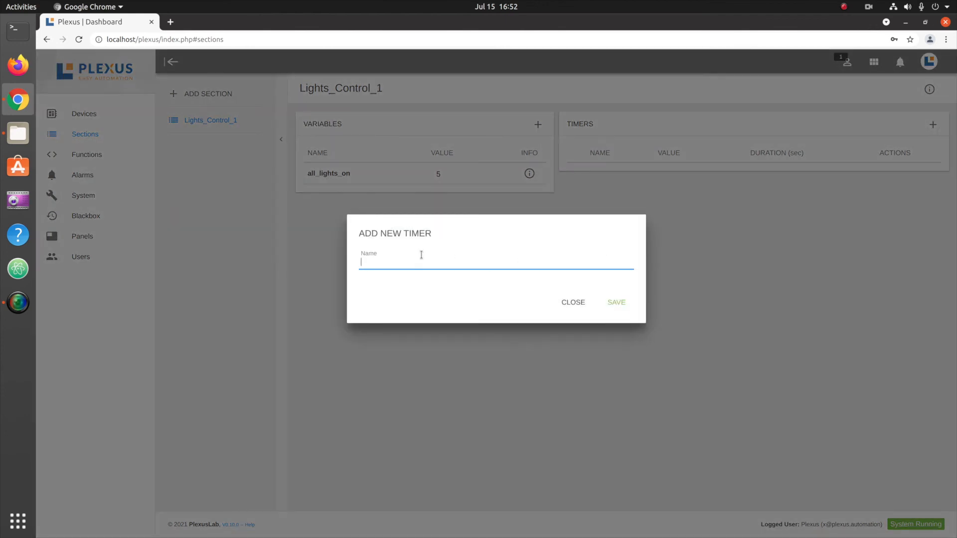
{"action": "type", "text": "light_on_timer"}
{"action": "left_click", "coordinate": [616, 302]}
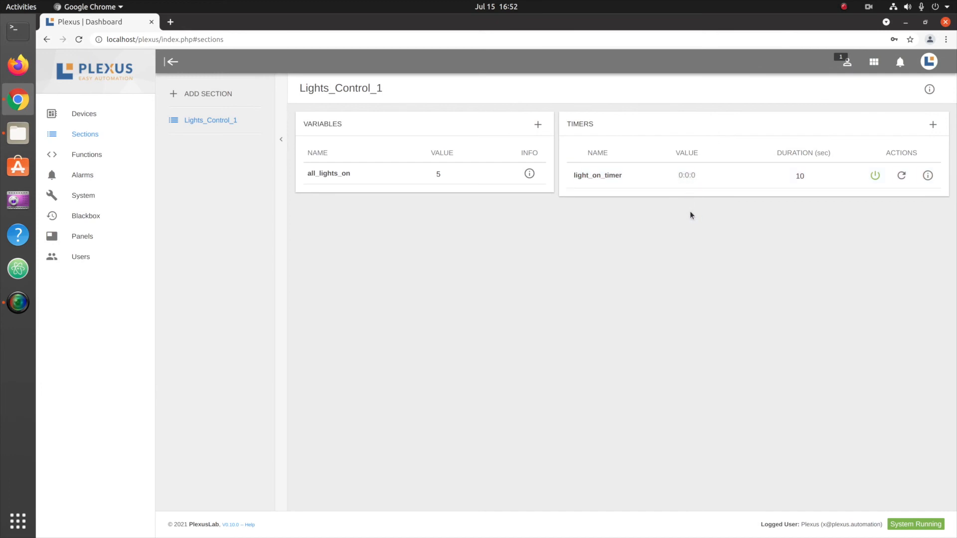
Start the light_on_timer timer and pause it while it is counting.
{"action": "double_click", "coordinate": [808, 178]}
{"action": "left_click", "coordinate": [818, 207]}
{"action": "left_click", "coordinate": [875, 175]}
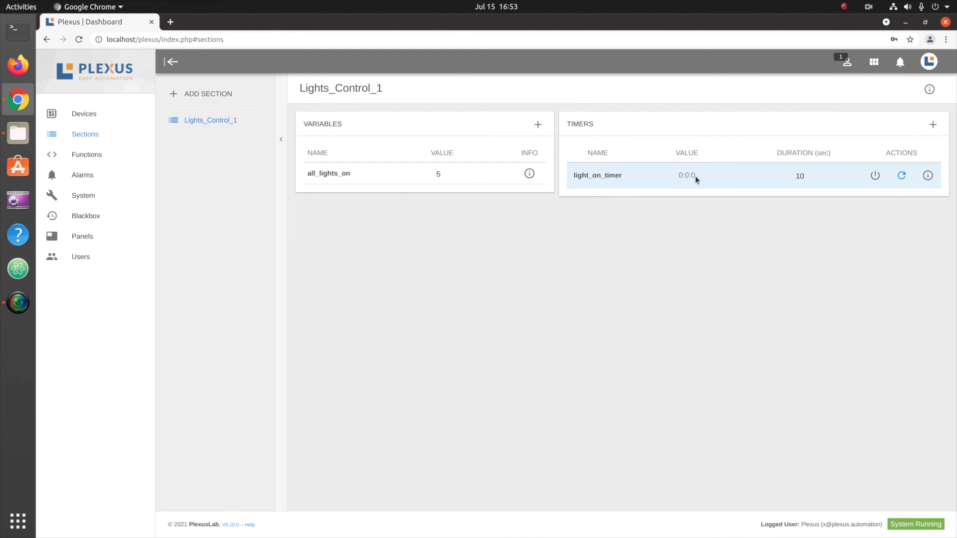
{"action": "left_click", "coordinate": [875, 177]}
{"action": "left_click", "coordinate": [876, 177]}
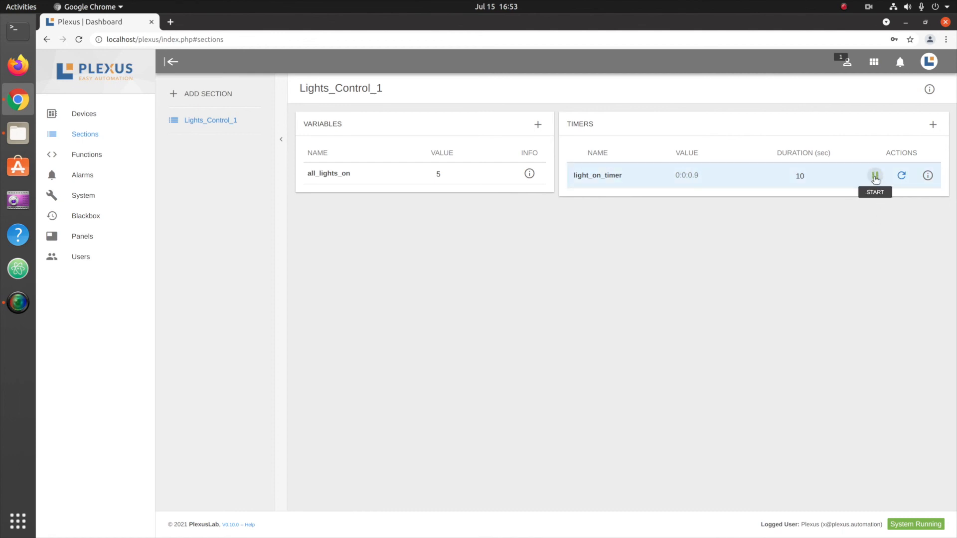
{"action": "left_click", "coordinate": [875, 176]}
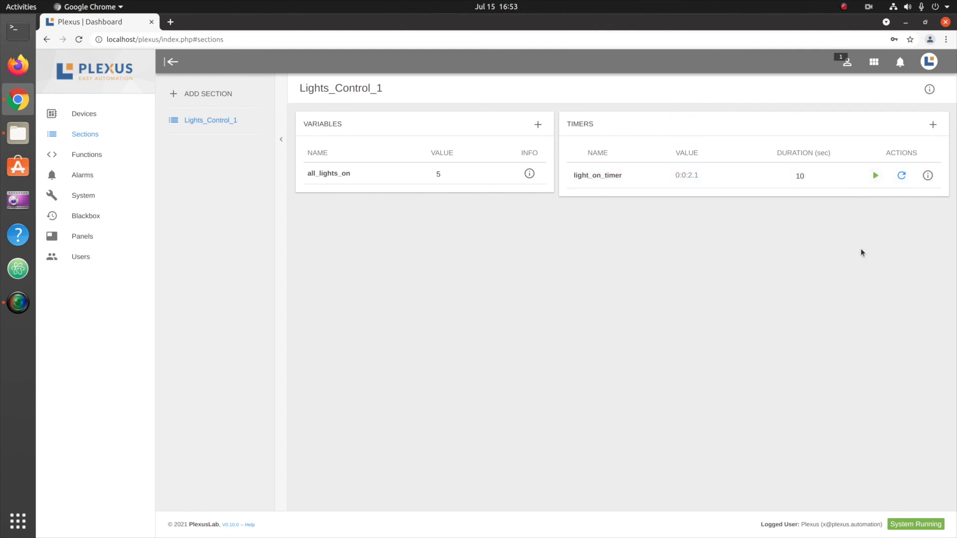
Resume the paused light_on_timer timer and reset it.
{"action": "left_click", "coordinate": [877, 178]}
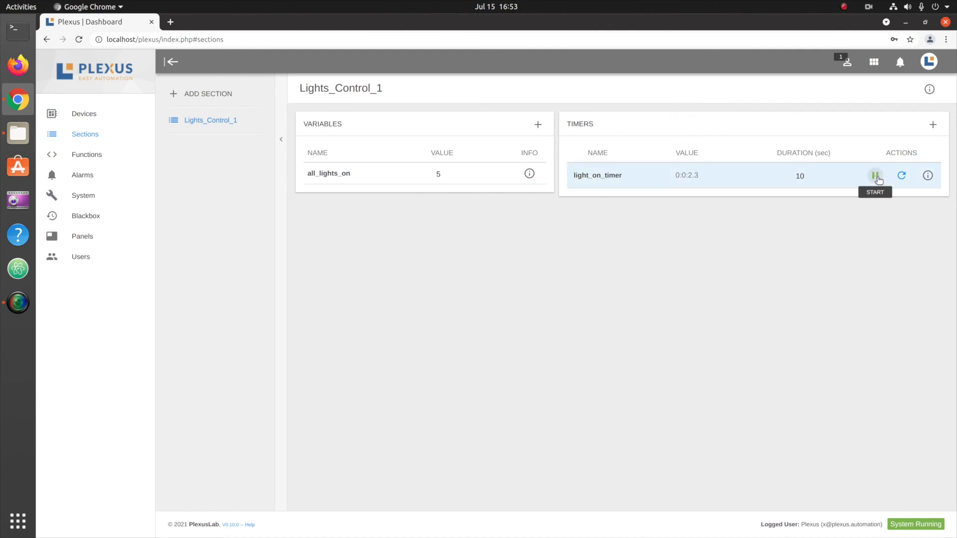
{"action": "left_click", "coordinate": [902, 176]}
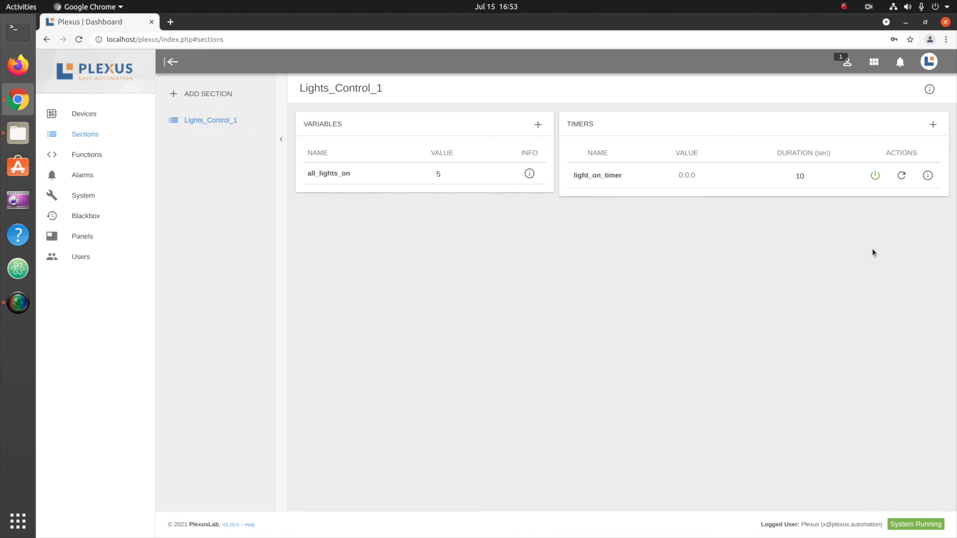
Delete the light_on_timer timer permanently from the Lights_Control_1 section.
{"action": "left_click", "coordinate": [928, 175]}
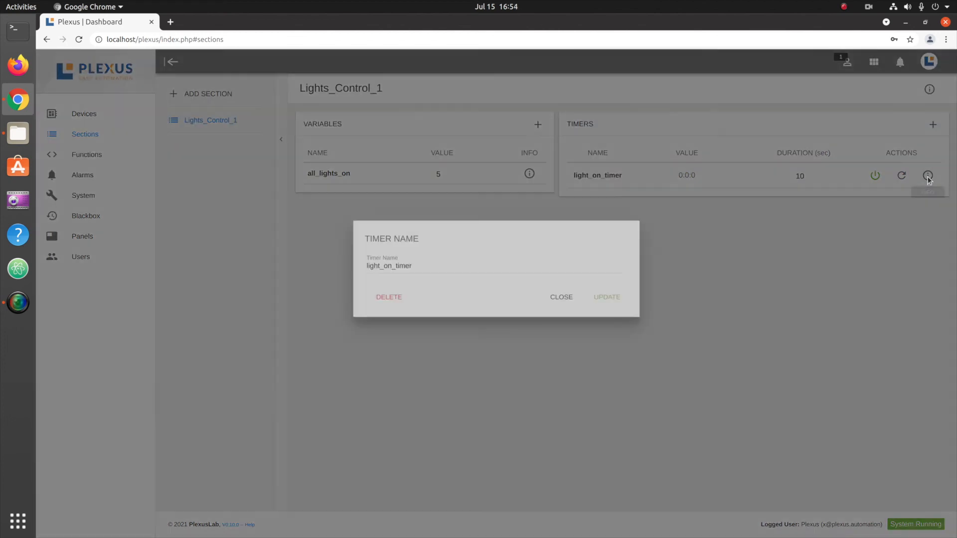
{"action": "double_click", "coordinate": [438, 268]}
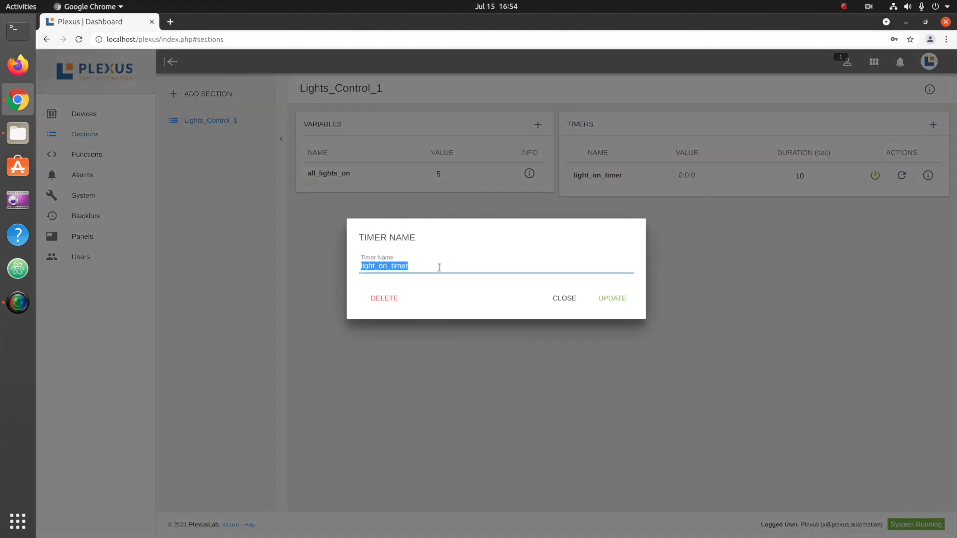
{"action": "left_click", "coordinate": [439, 267]}
{"action": "left_click", "coordinate": [616, 303]}
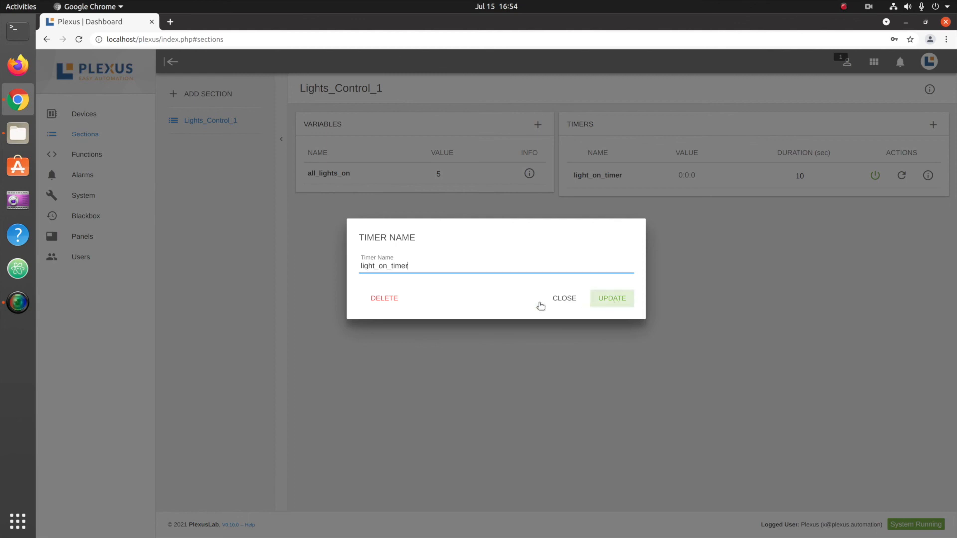
{"action": "left_click", "coordinate": [386, 299]}
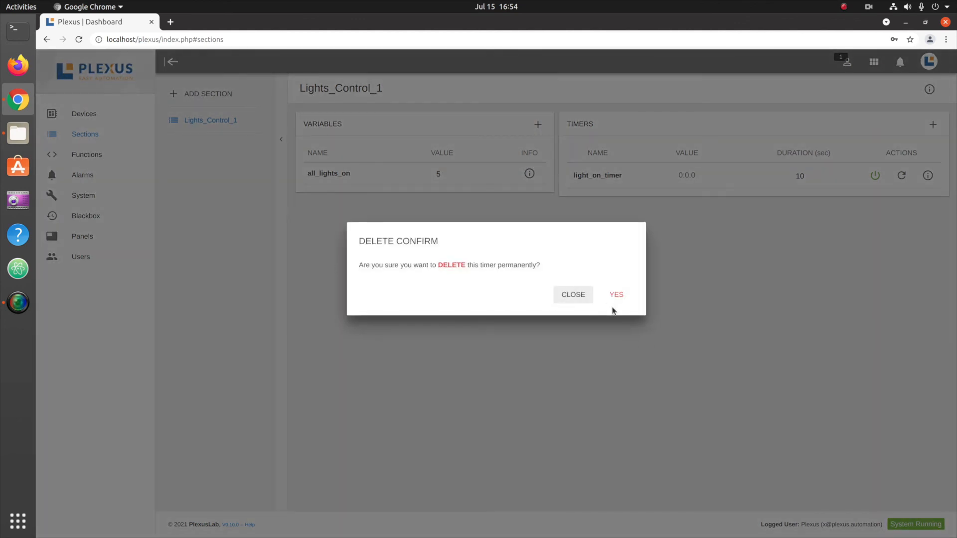
{"action": "left_click", "coordinate": [616, 295]}
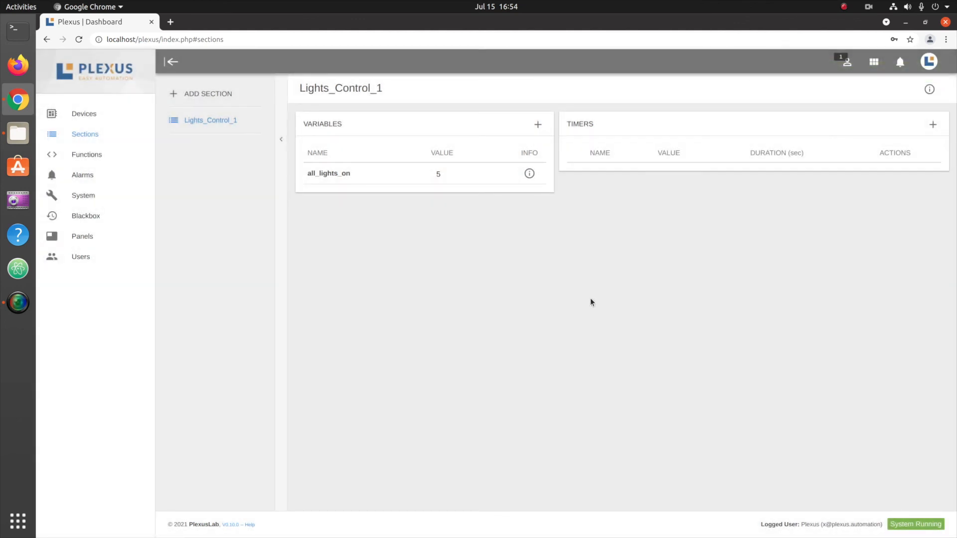